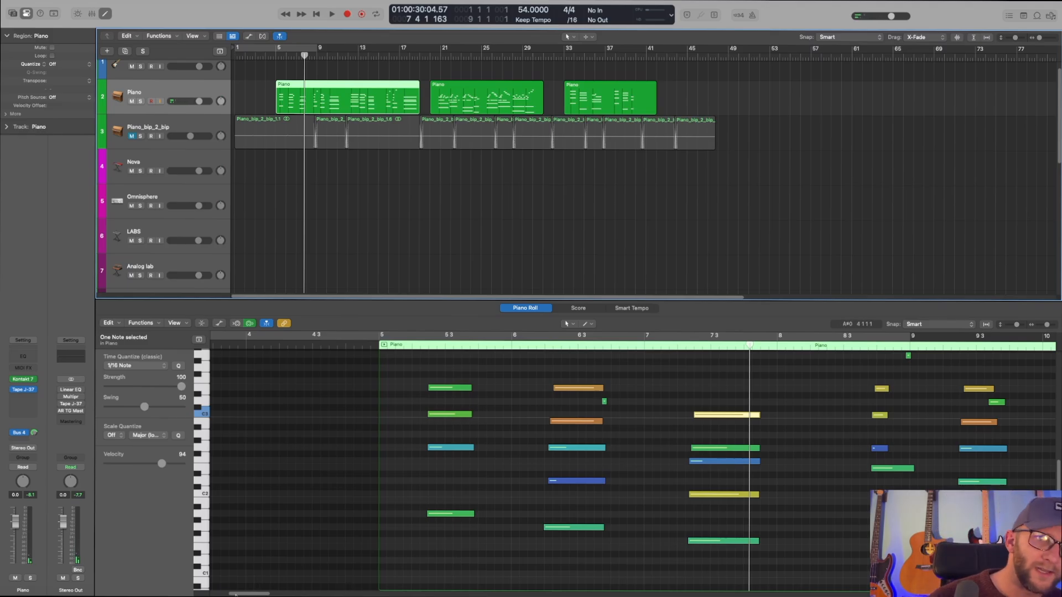
# - Balance the chord in bar 7 by setting the C3 note's velocity to 75 and the F2 note's velocity to 52
pyautogui.moveTo(236, 595); pyautogui.dragTo(237, 595)
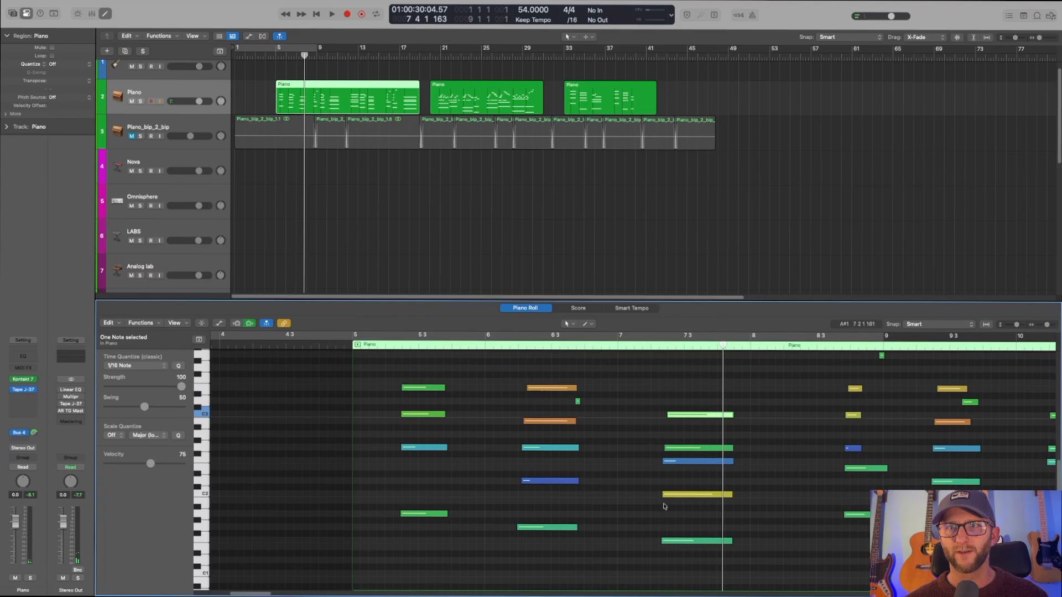
pyautogui.click(680, 449)
pyautogui.click(677, 461)
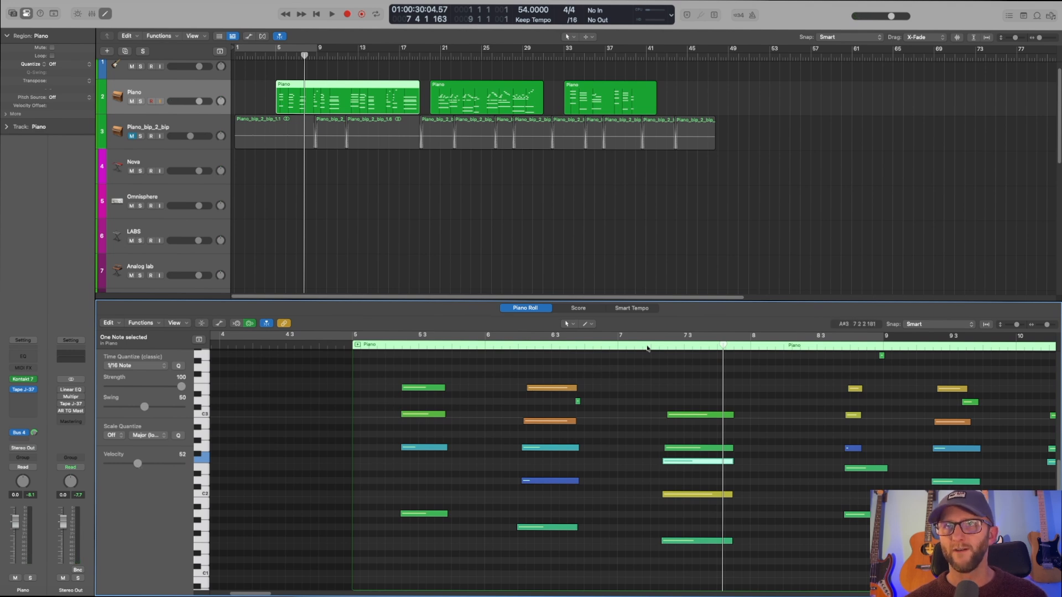
pyautogui.click(696, 414)
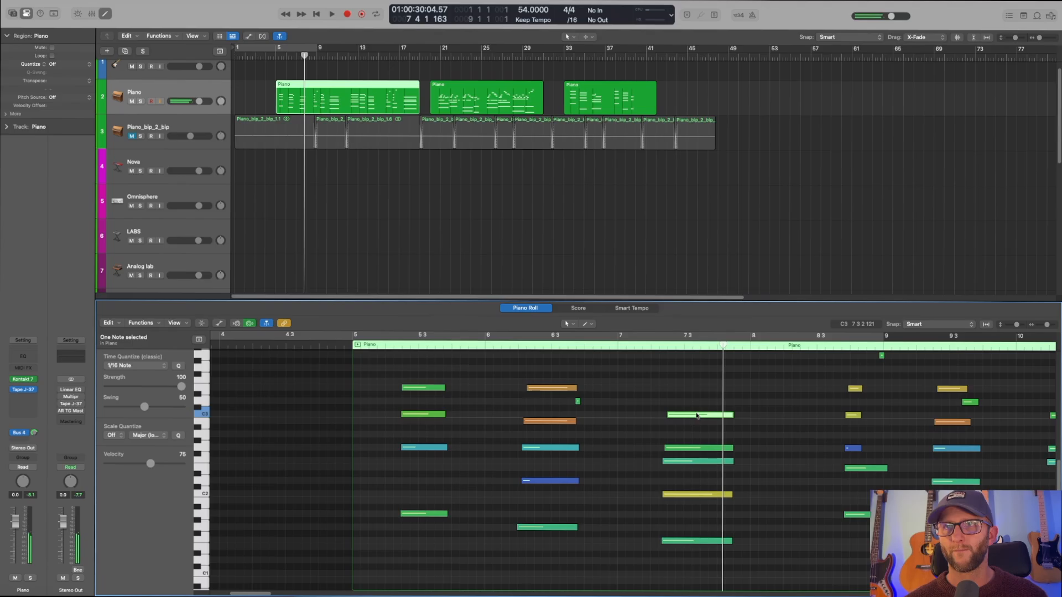
# - Play the piano part from about bar 6 and adjust the Piano track's Bus 4 send level
pyautogui.click(516, 348)
pyautogui.press('space')
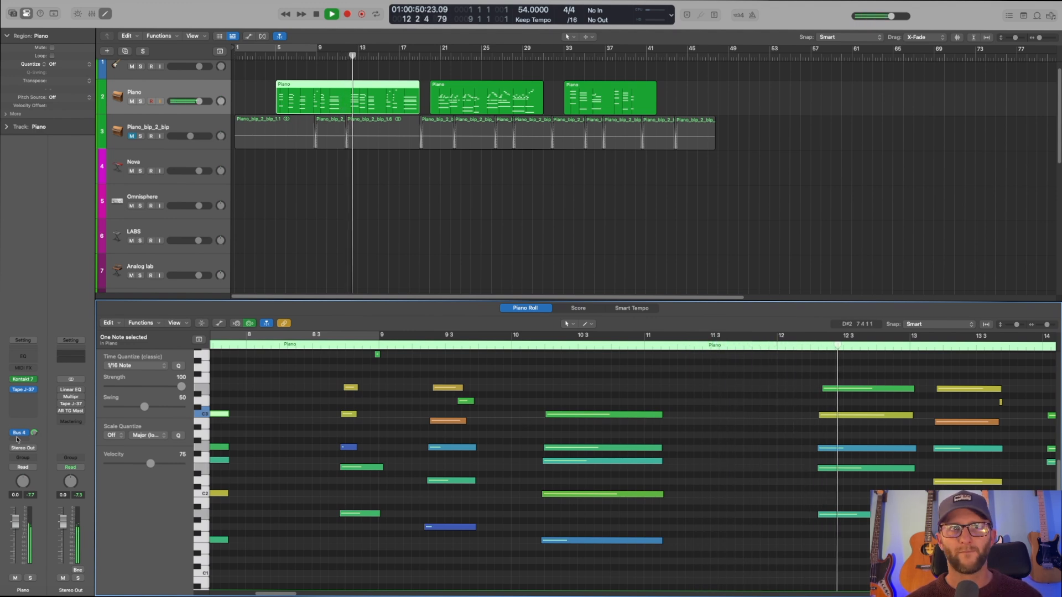
pyautogui.click(35, 432)
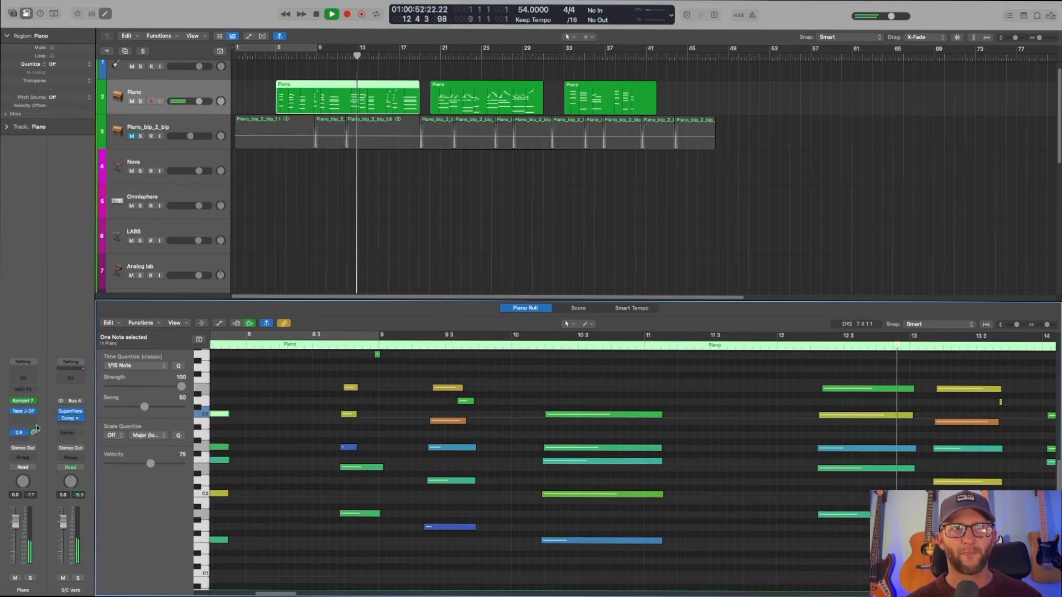
pyautogui.moveTo(37, 423); pyautogui.dragTo(36, 422)
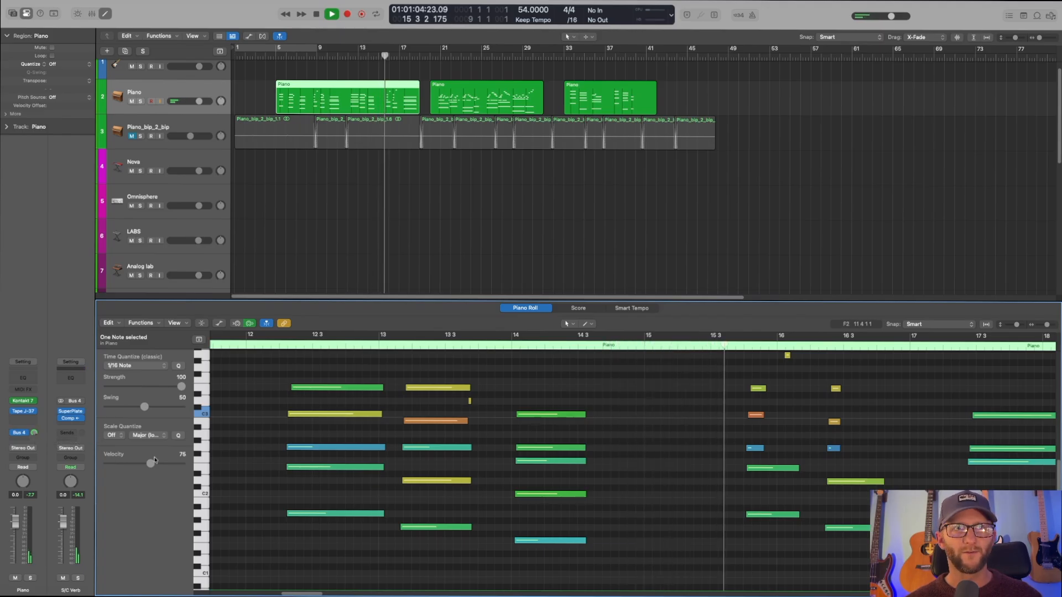
# - Follow the first and second Piano regions in the Piano Roll during playback, examining their notes through to the end
pyautogui.scroll(3, 634, 470)
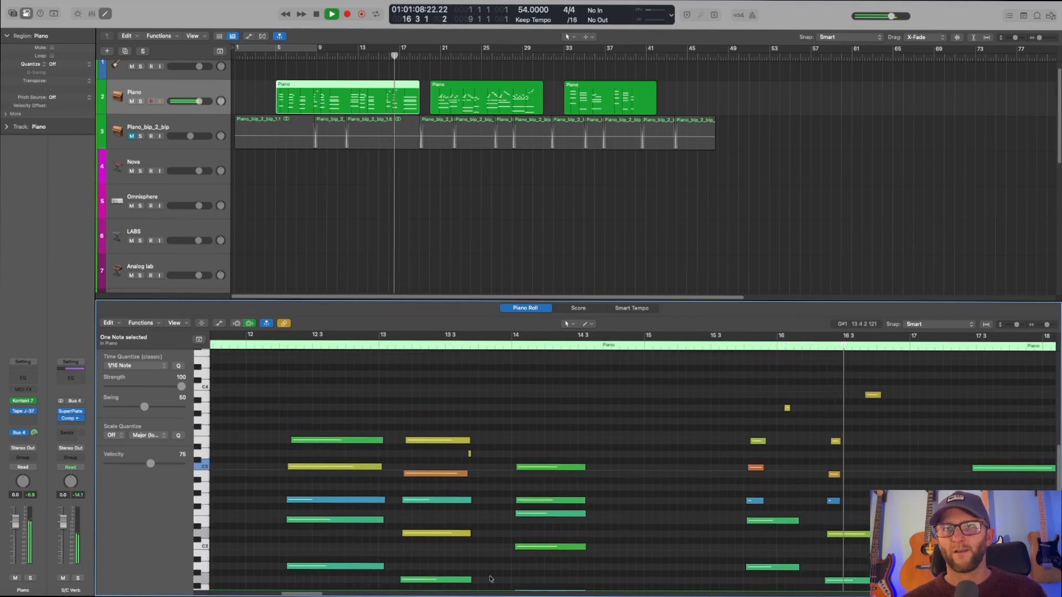
pyautogui.click(361, 593)
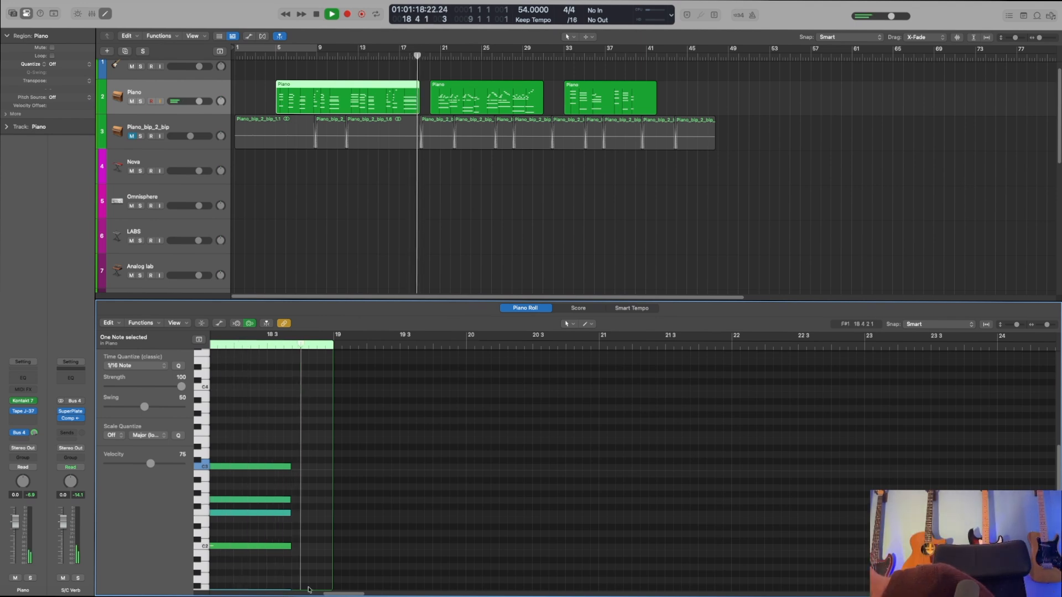
pyautogui.moveTo(344, 593); pyautogui.dragTo(335, 595)
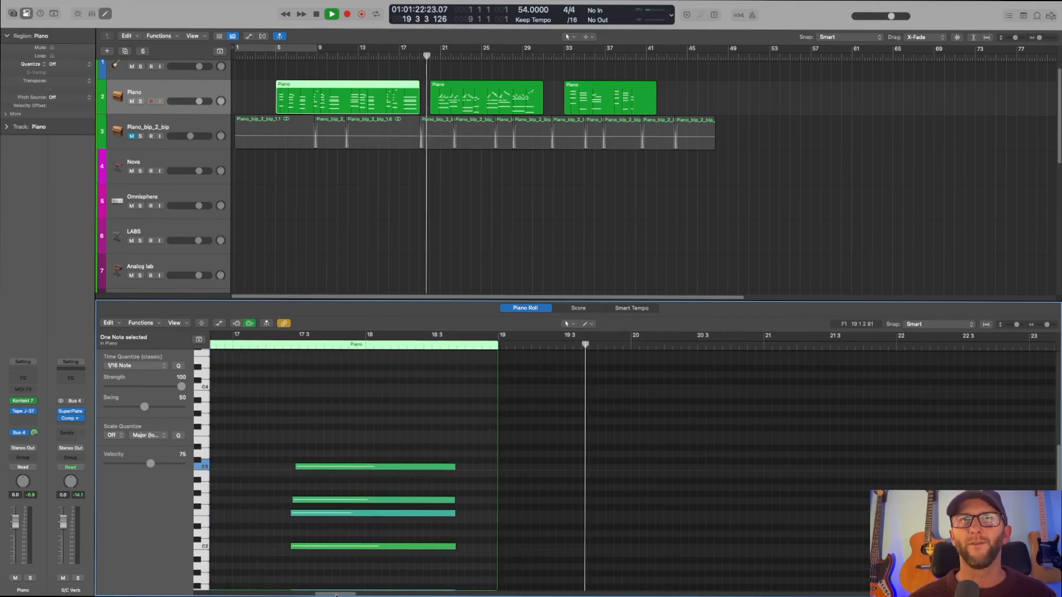
pyautogui.click(471, 99)
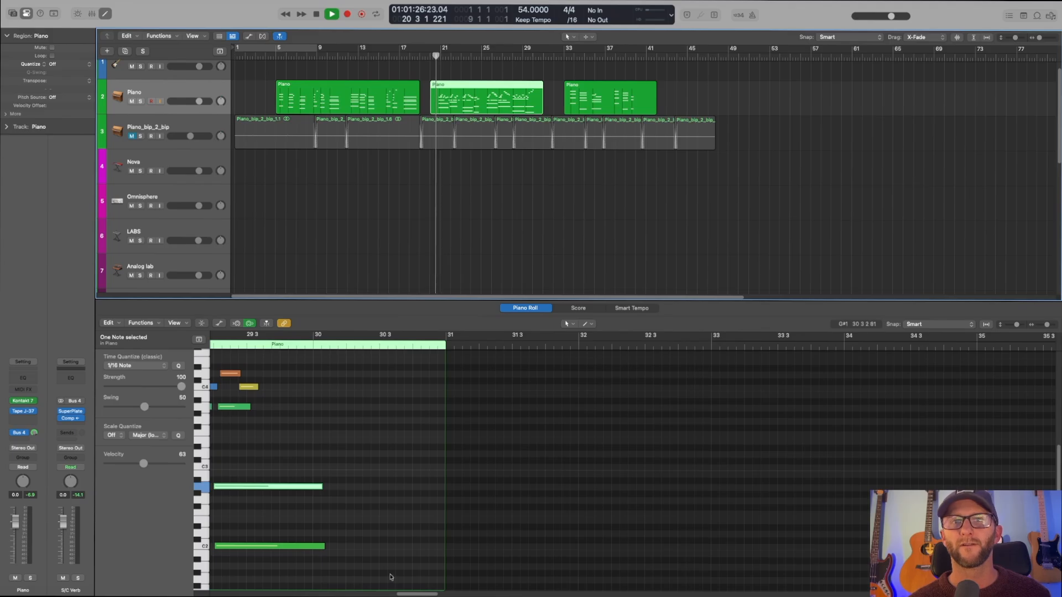
pyautogui.click(331, 574)
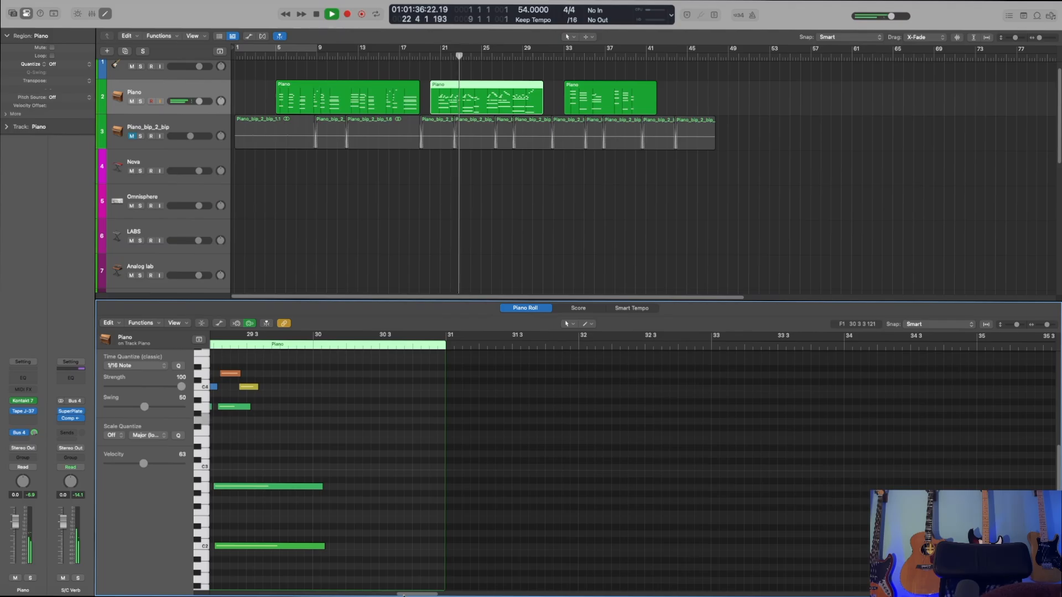
pyautogui.moveTo(404, 594); pyautogui.dragTo(365, 595)
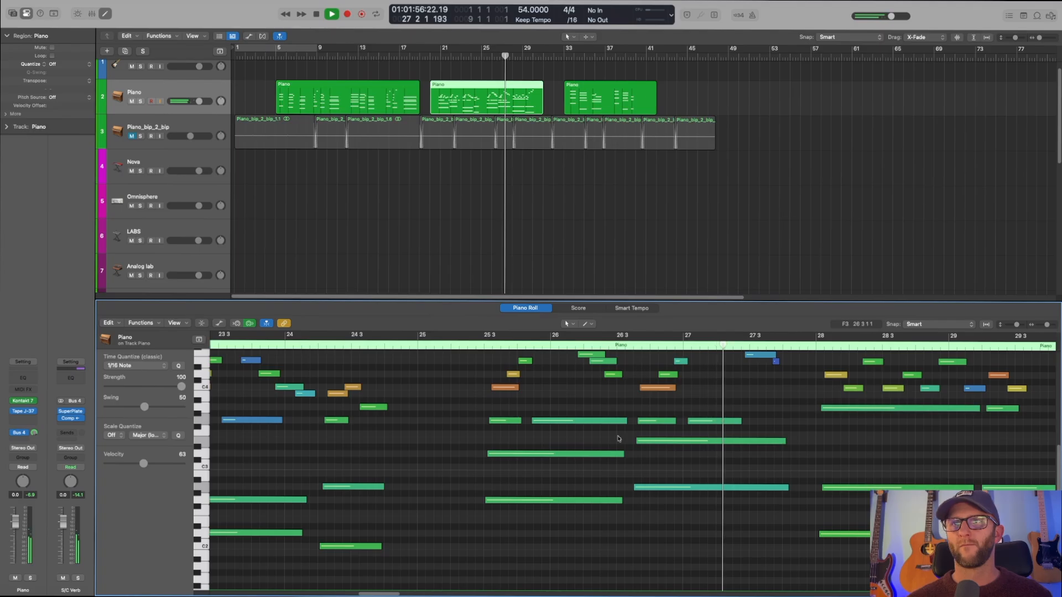
pyautogui.scroll(3, 618, 438)
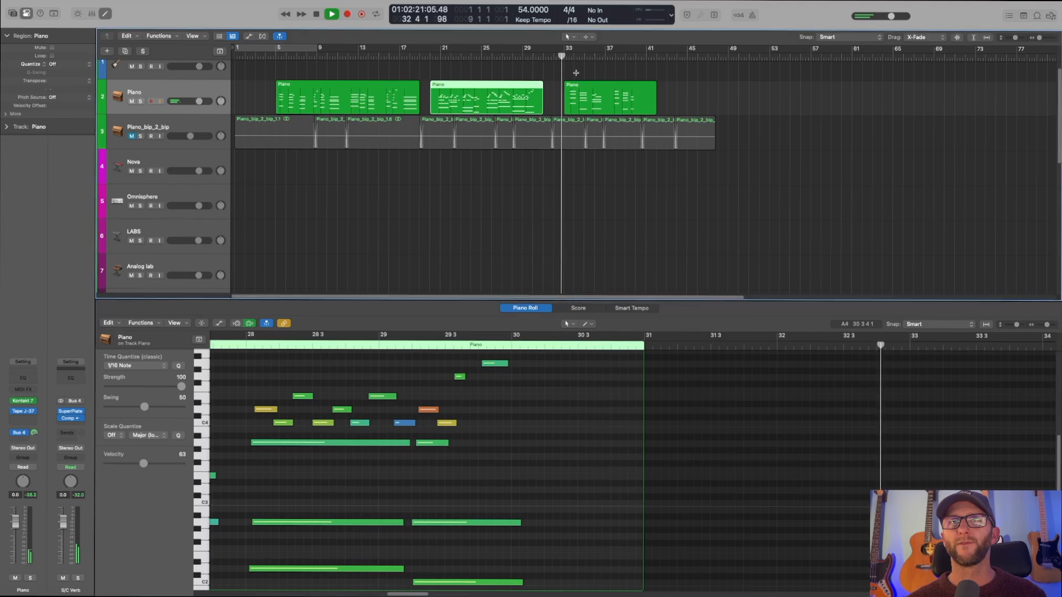
# - Show the third Piano region in the Piano Roll and listen to its opening chords up to bar 36
pyautogui.click(581, 85)
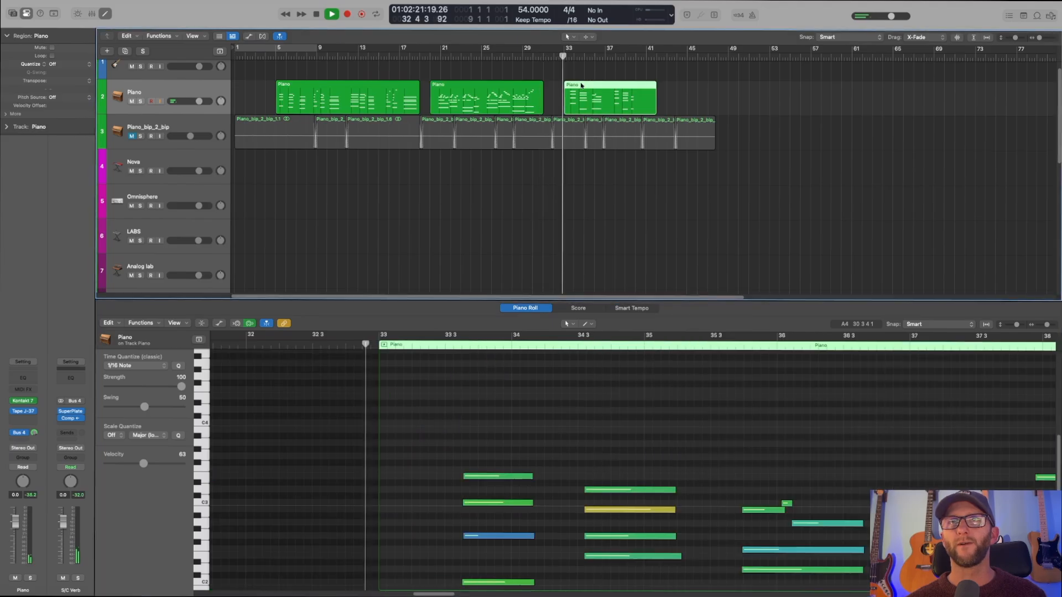
pyautogui.scroll(-3, 616, 396)
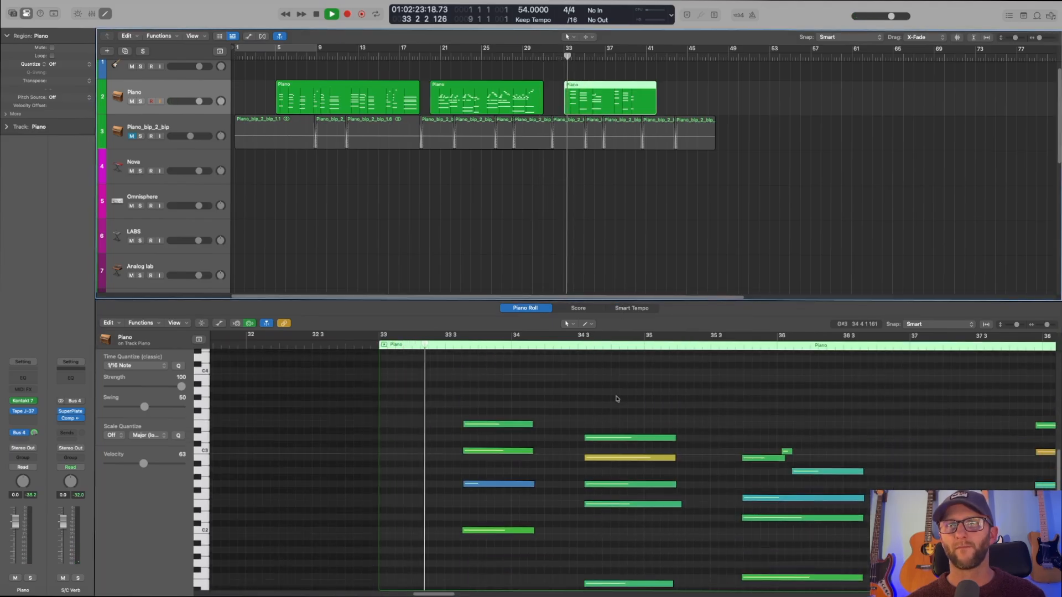
pyautogui.scroll(-1, 617, 398)
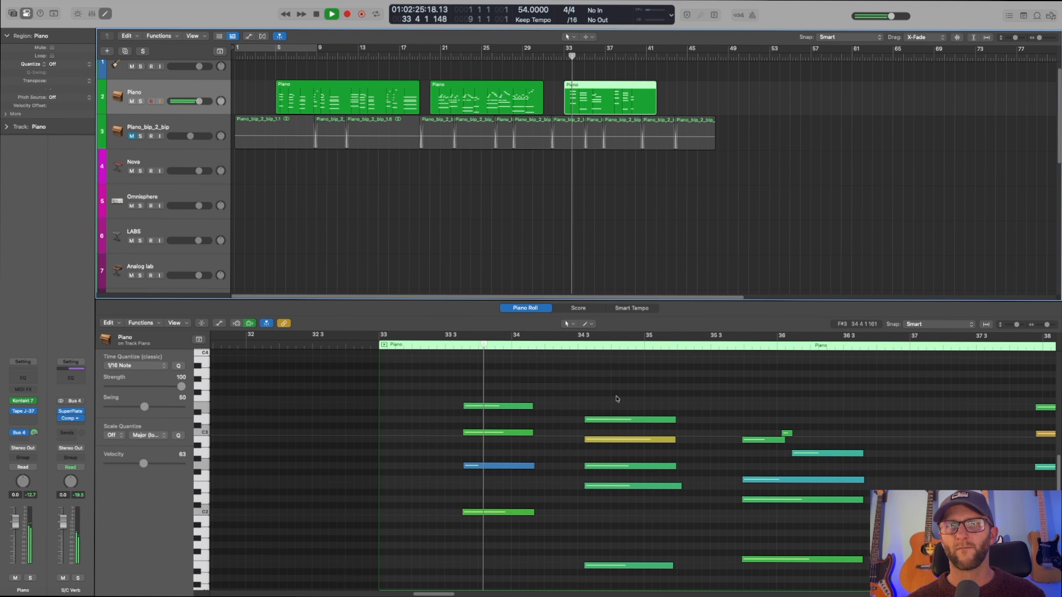
pyautogui.scroll(-1, 617, 399)
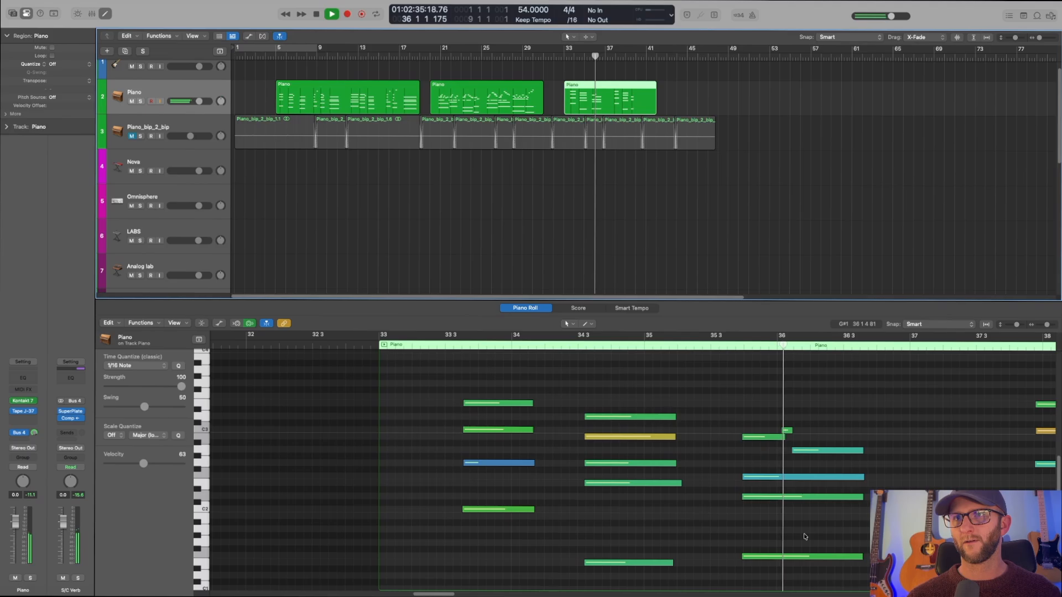
pyautogui.press('space')
# - Delete the short C3 note at bar 36 and the D2 and B2 notes from the chord starting before it
pyautogui.click(786, 430)
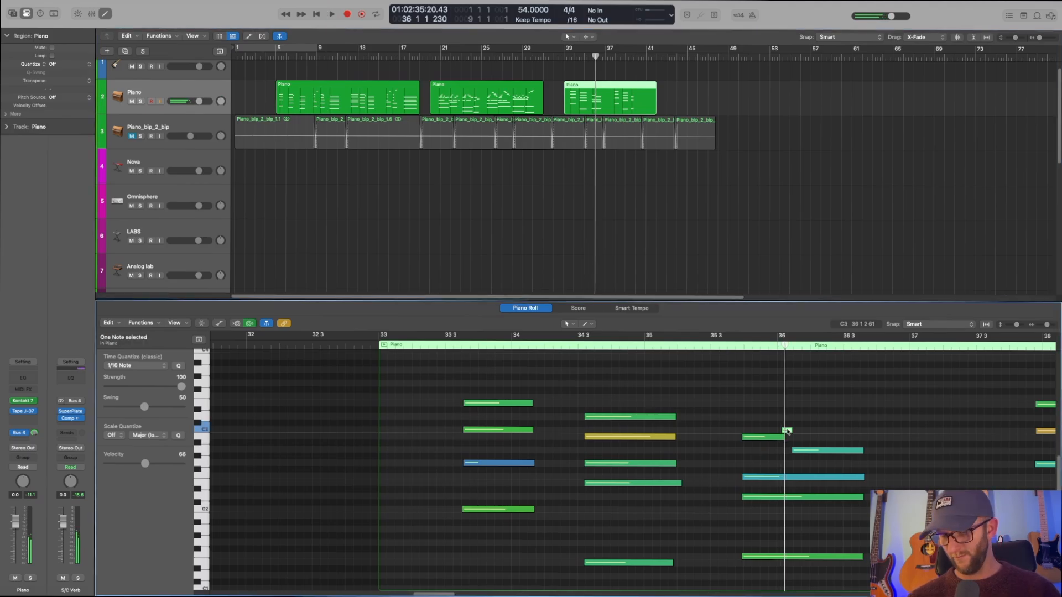
pyautogui.click(761, 557)
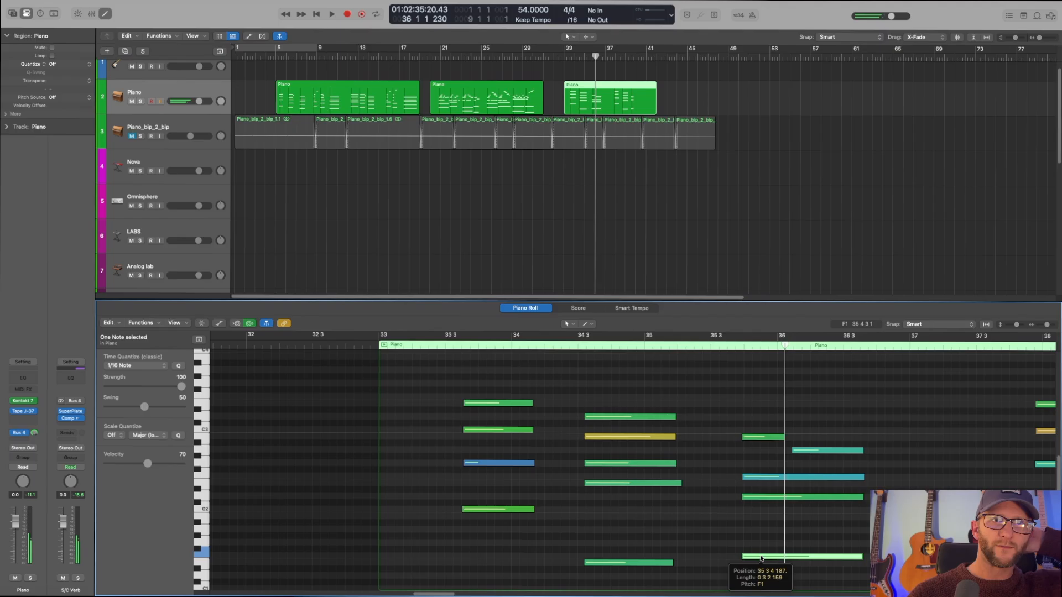
pyautogui.click(765, 497)
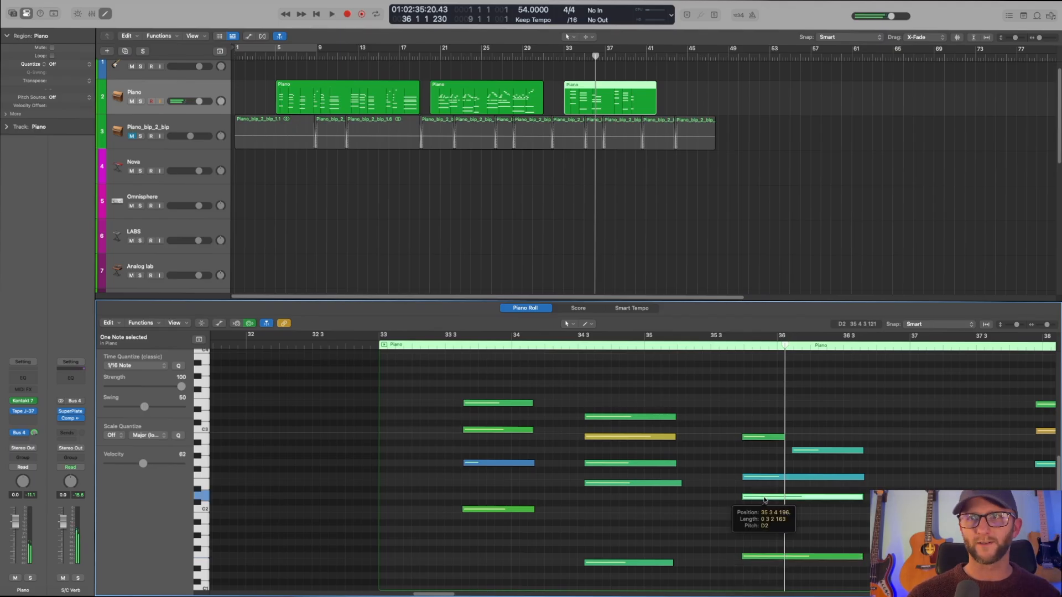
pyautogui.press('Delete')
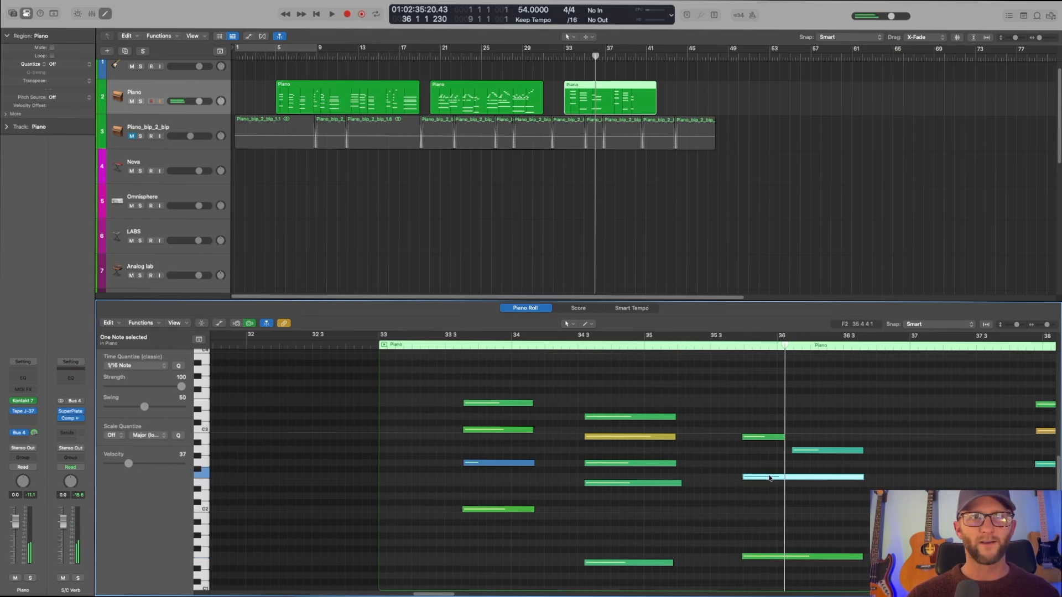
pyautogui.click(774, 437)
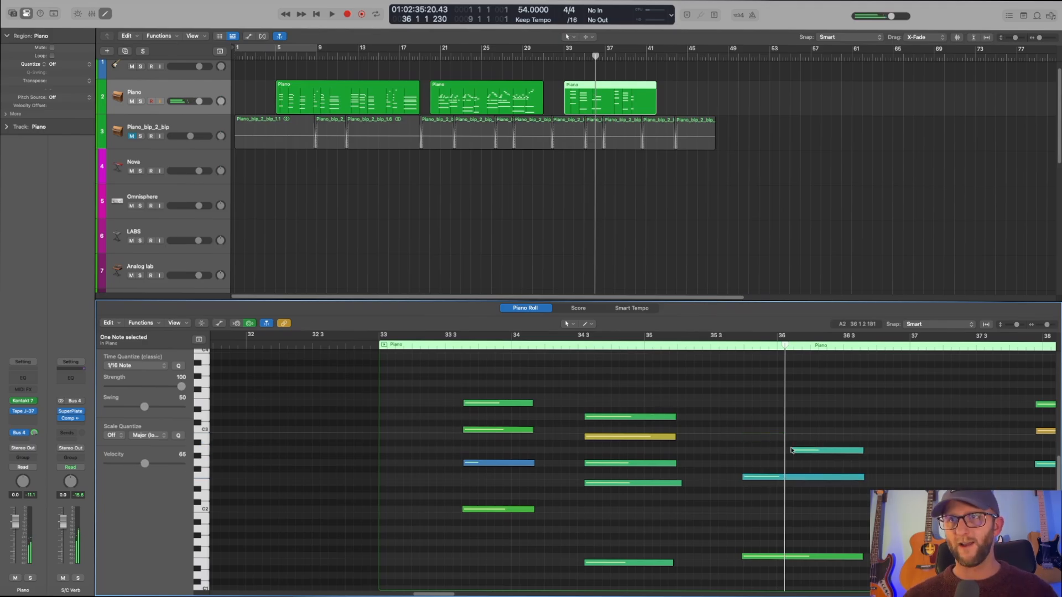
# - Extend the A2 note's start back to the beginning of the chord before bar 36 and play the passage to check it
pyautogui.moveTo(753, 452); pyautogui.dragTo(745, 453)
pyautogui.click(747, 452)
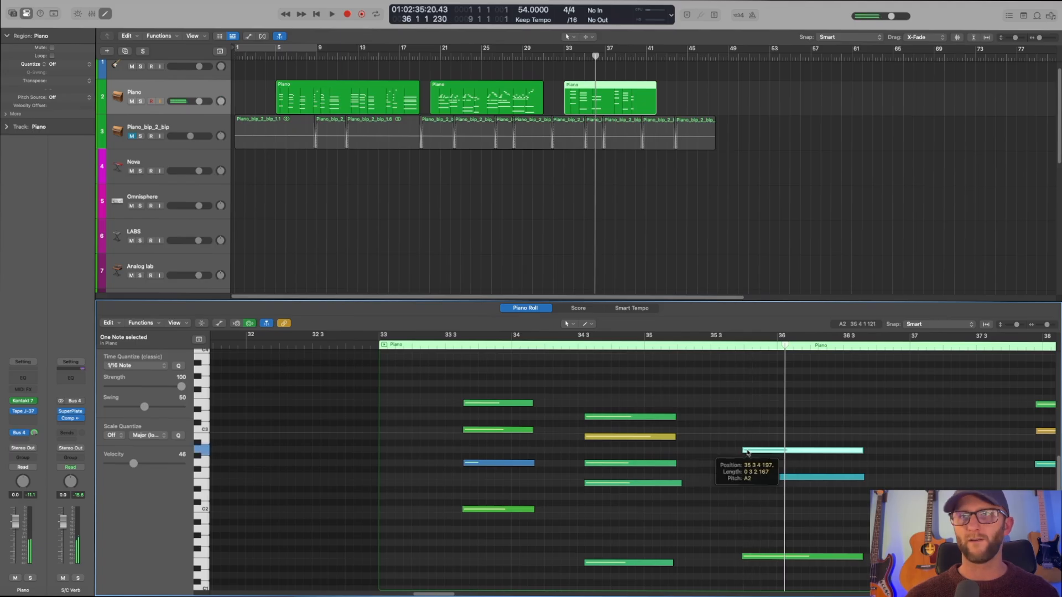
pyautogui.doubleClick(730, 348)
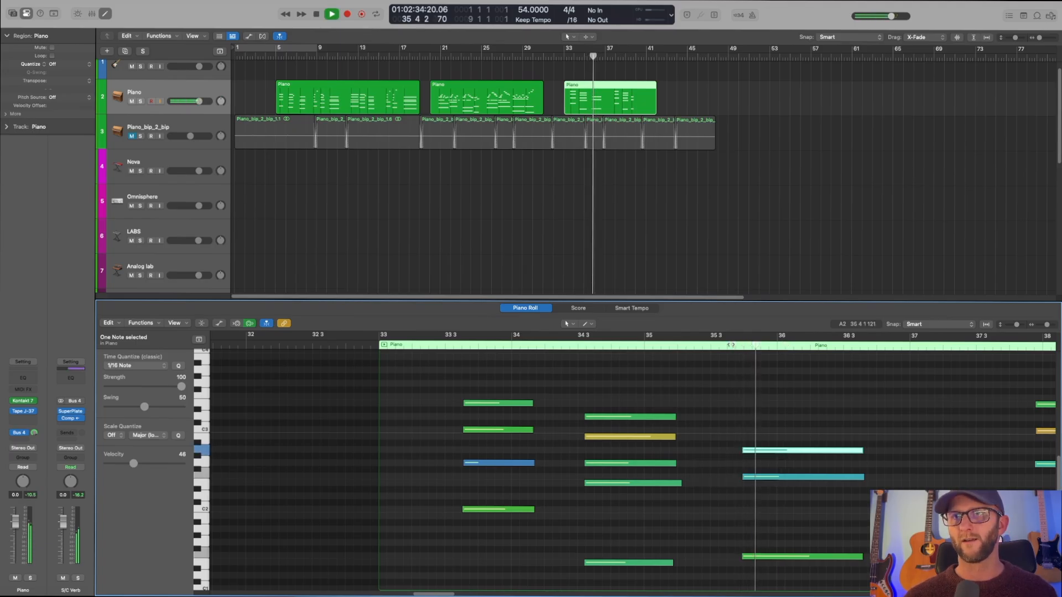
pyautogui.click(622, 344)
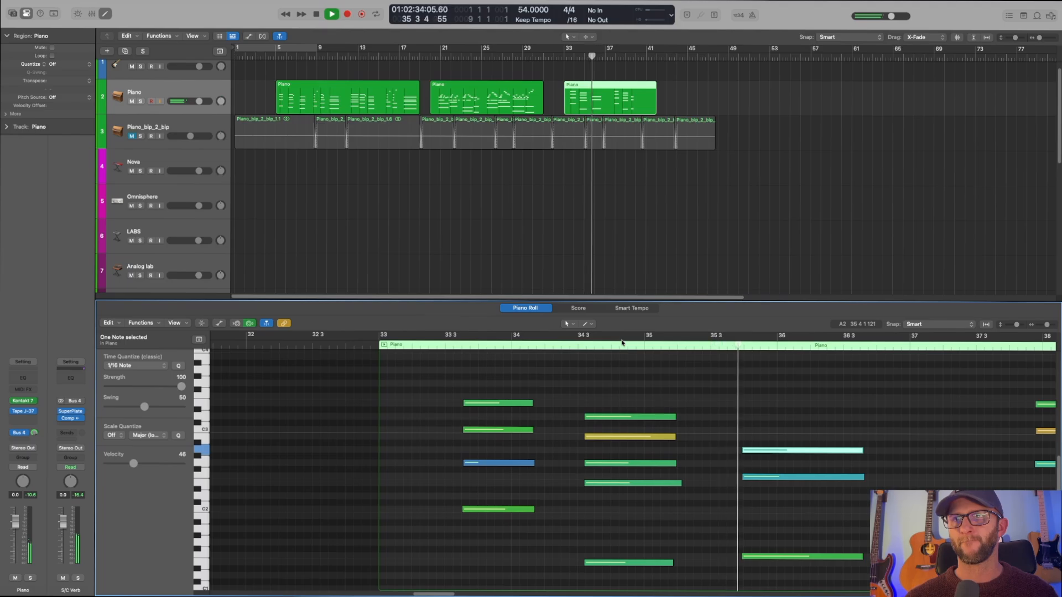
pyautogui.press('space')
# - Set the velocity of the F2 and A2 notes in the edited chord around bar 36 to 61 and play it back
pyautogui.click(777, 477)
pyautogui.moveTo(766, 500); pyautogui.dragTo(784, 411)
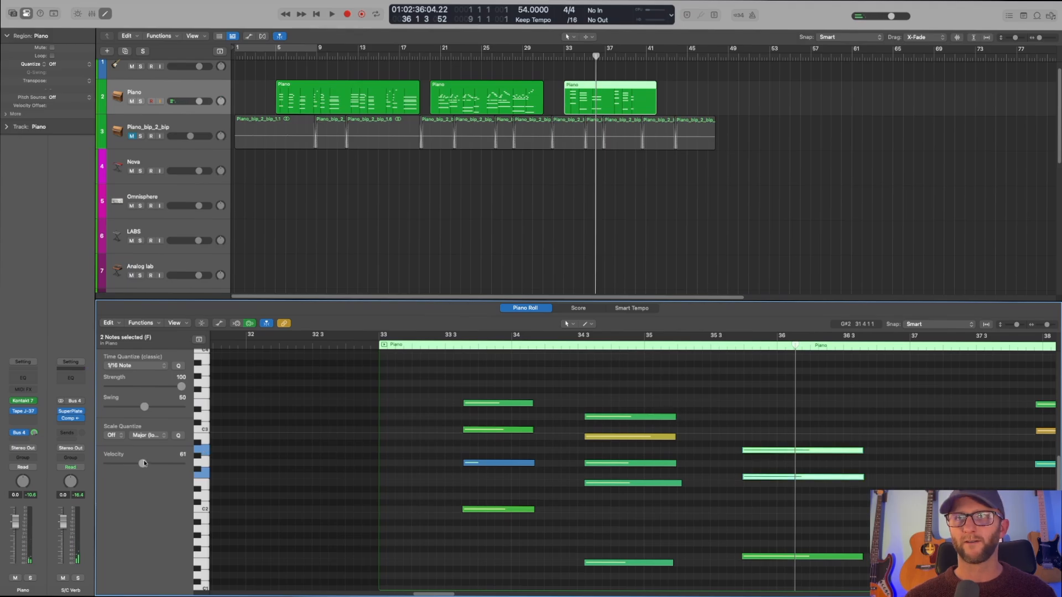
pyautogui.click(695, 345)
pyautogui.press('space')
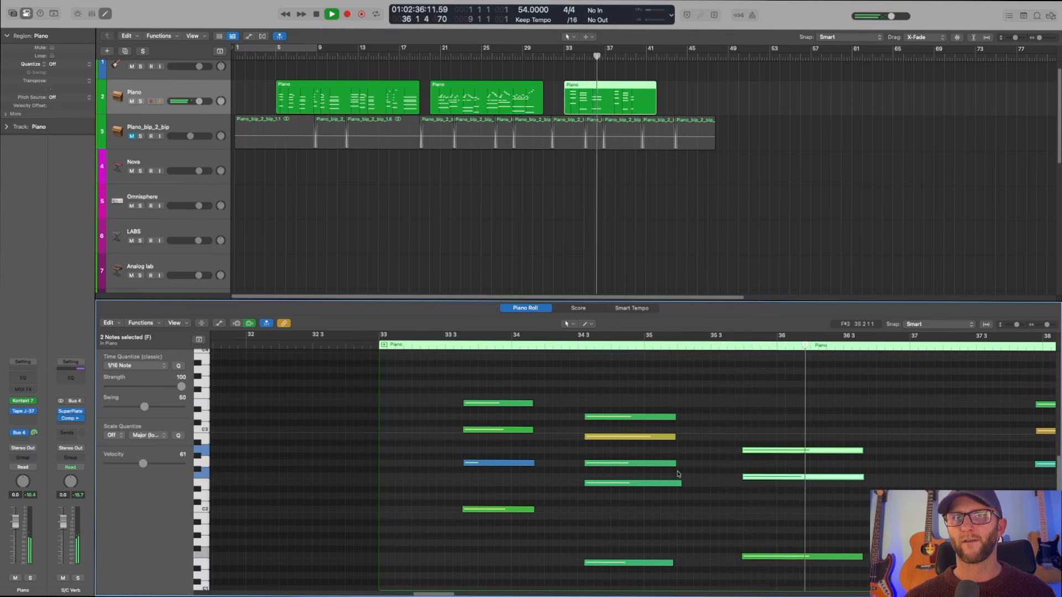
# - Listen to the rest of the third Piano region, stop playback and unmute the Piano_bip_2_bip track
pyautogui.moveTo(450, 595); pyautogui.dragTo(474, 595)
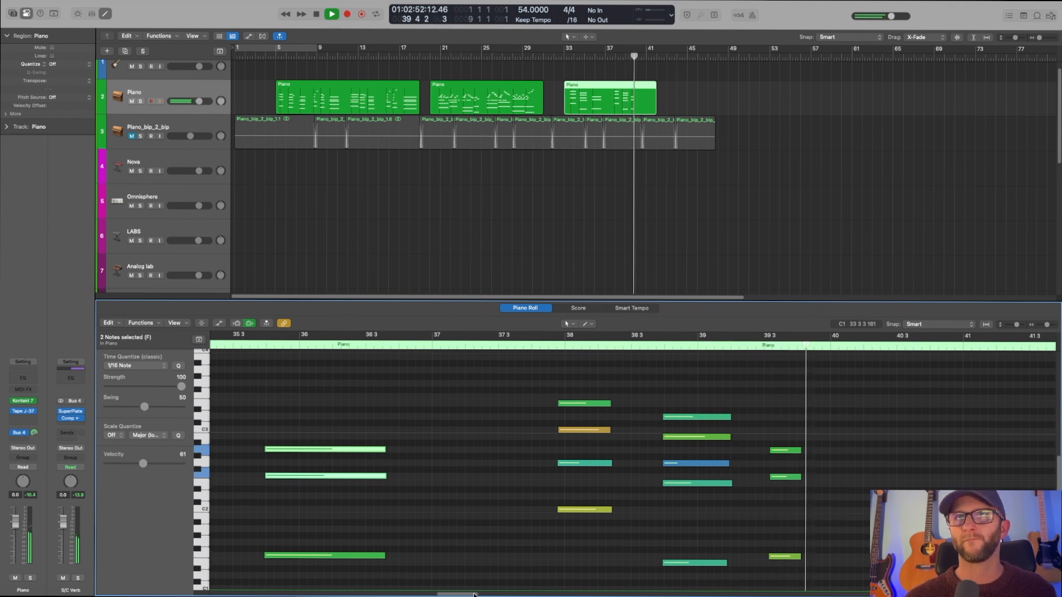
pyautogui.press('space')
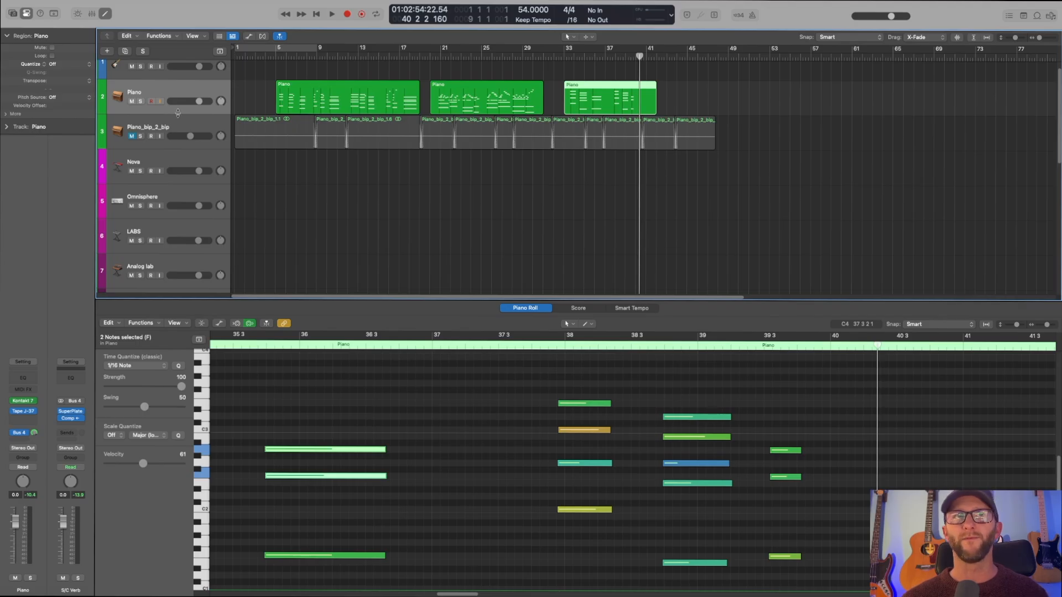
pyautogui.click(132, 136)
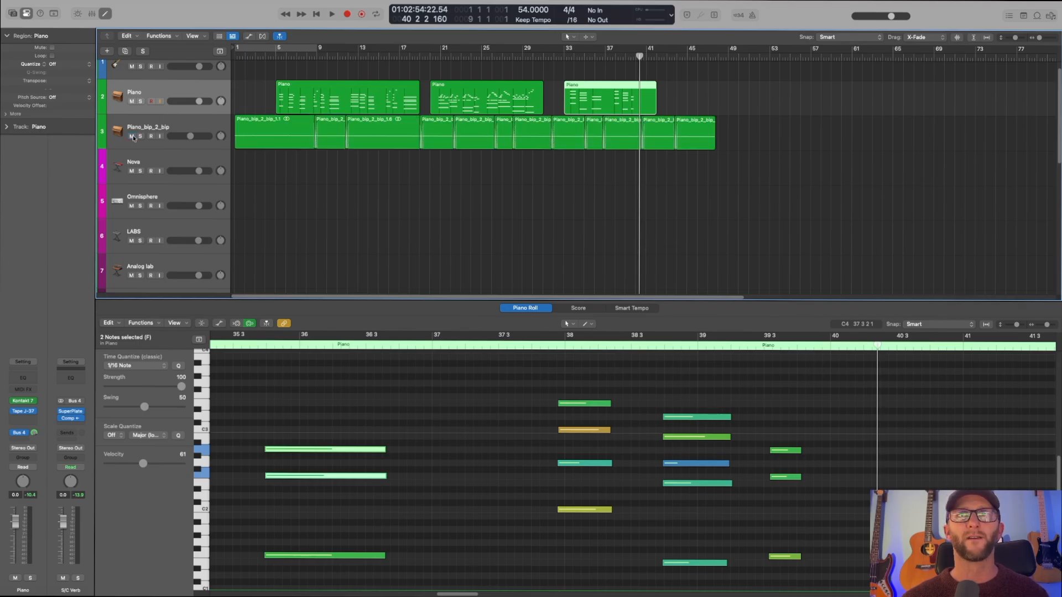